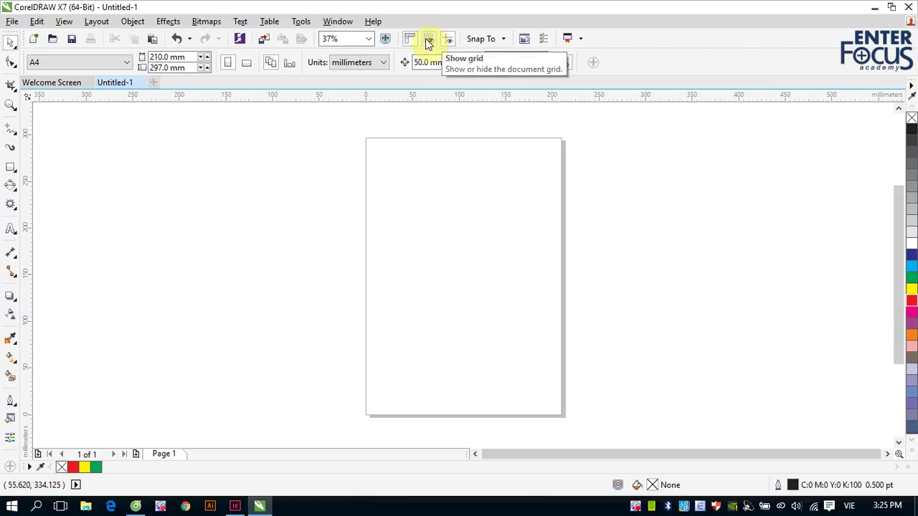
- Show the document grid, examine its spacing up close on the page, and hide it again
click(428, 42)
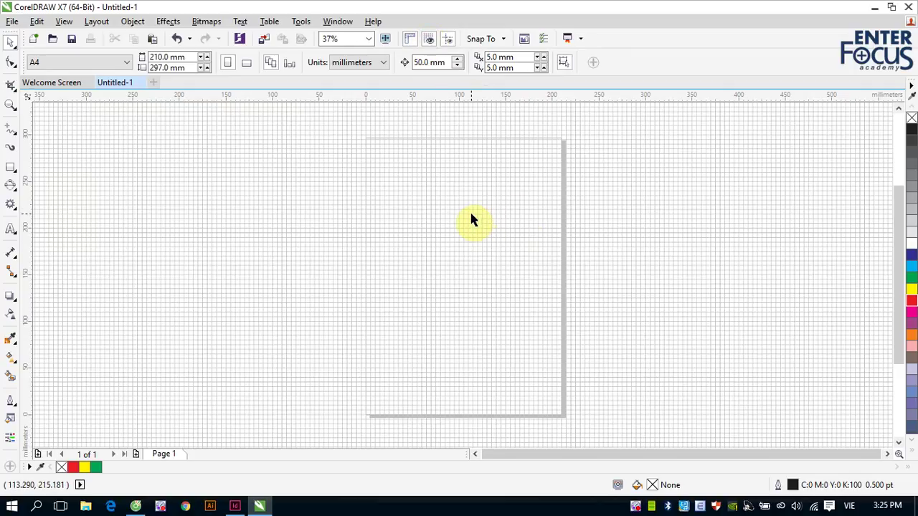
key(F2)
drag(375, 150, 531, 223)
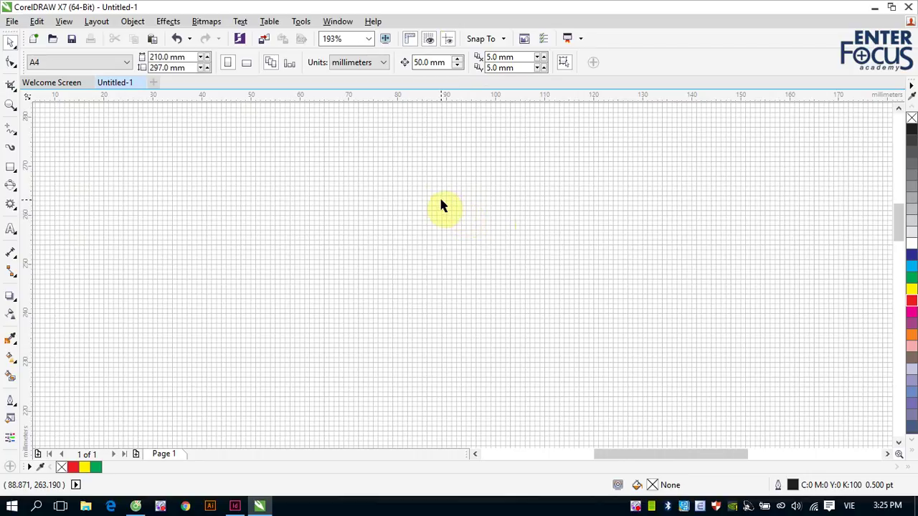
click(427, 38)
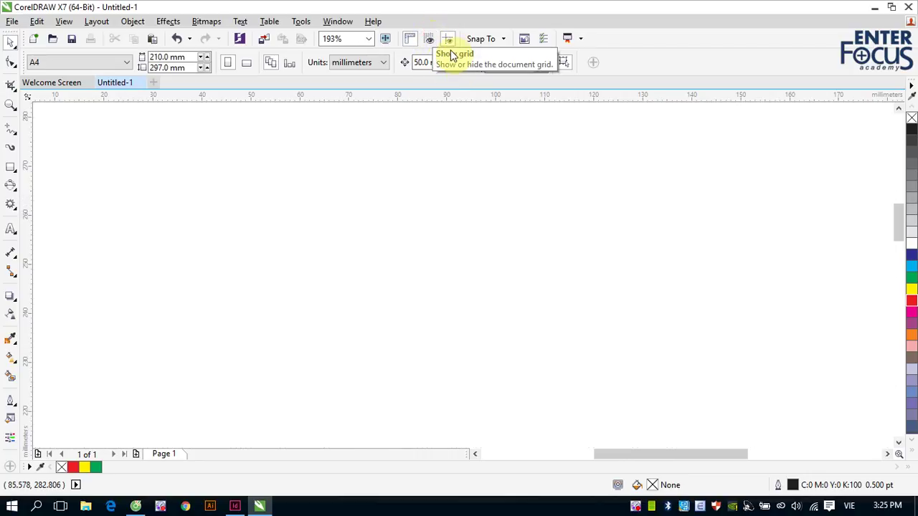
key(shift+F4)
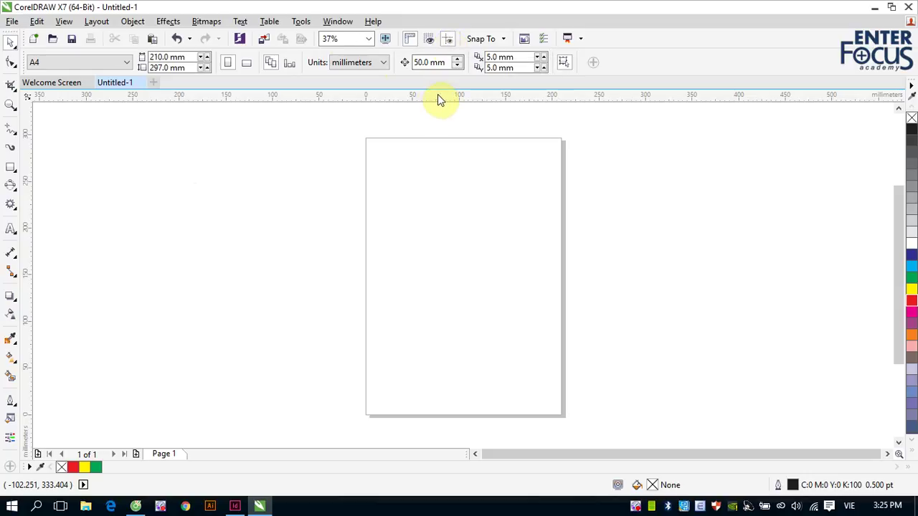
- Place three horizontal guidelines across the upper part of the page and two vertical guidelines at about 36 mm and 66 mm
drag(437, 95, 438, 208)
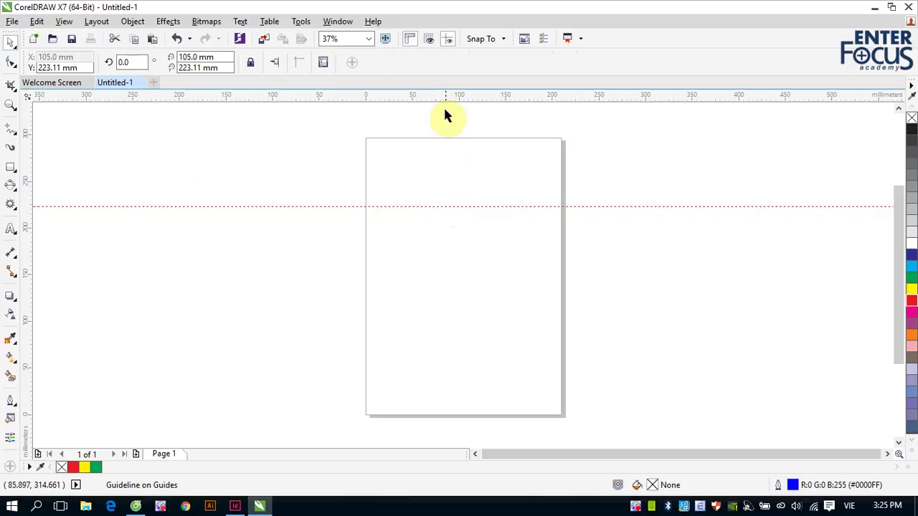
drag(446, 98, 449, 169)
drag(28, 253, 400, 255)
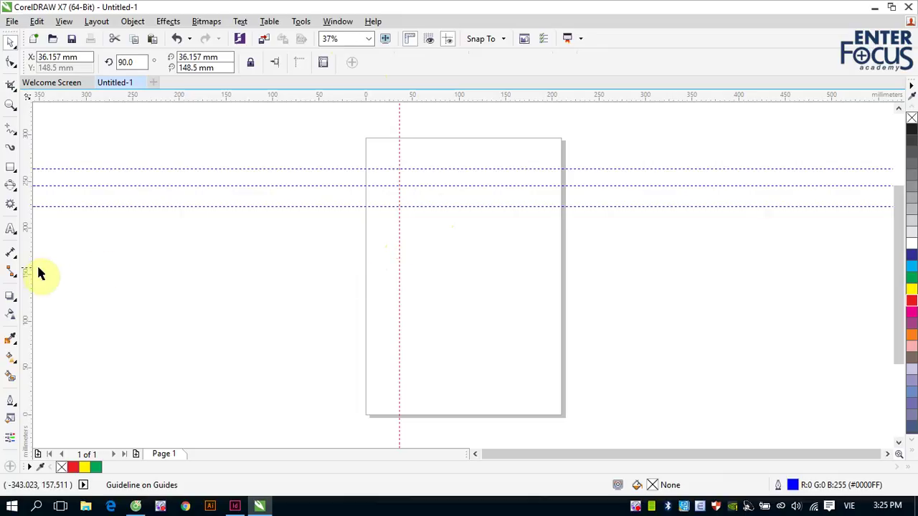
drag(26, 266, 426, 267)
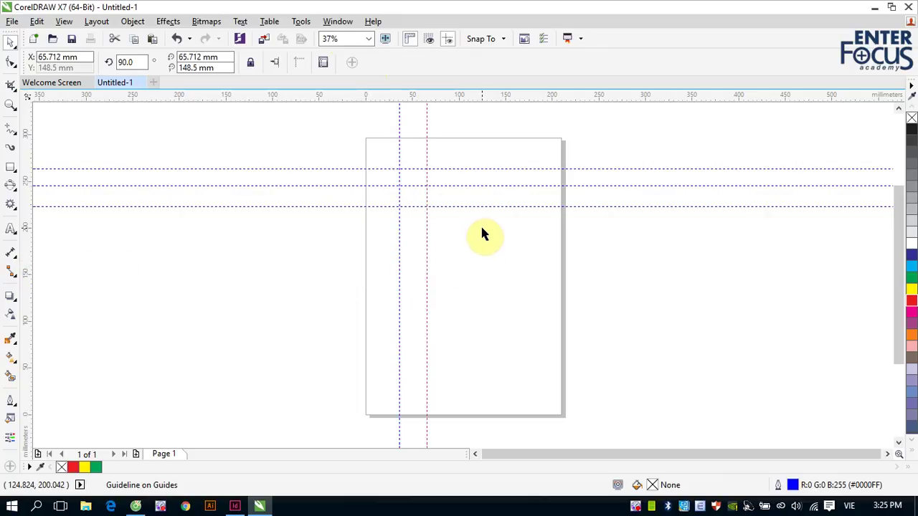
- Draw a rectangle about 28 x 40 mm snapped to the guideline intersections, and move it near the middle of the page
click(10, 167)
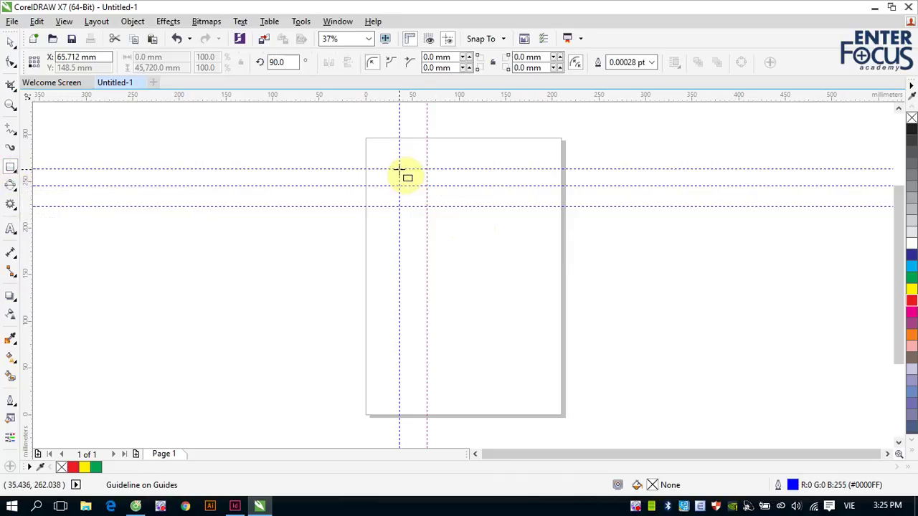
mouse_move(399, 169)
mouse_down()
mouse_move(427, 215)
mouse_move(427, 206)
mouse_up()
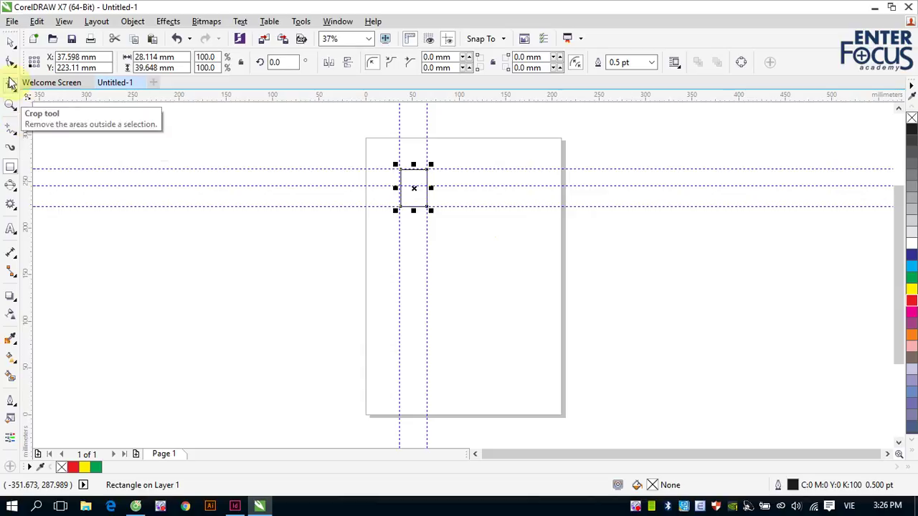
click(10, 42)
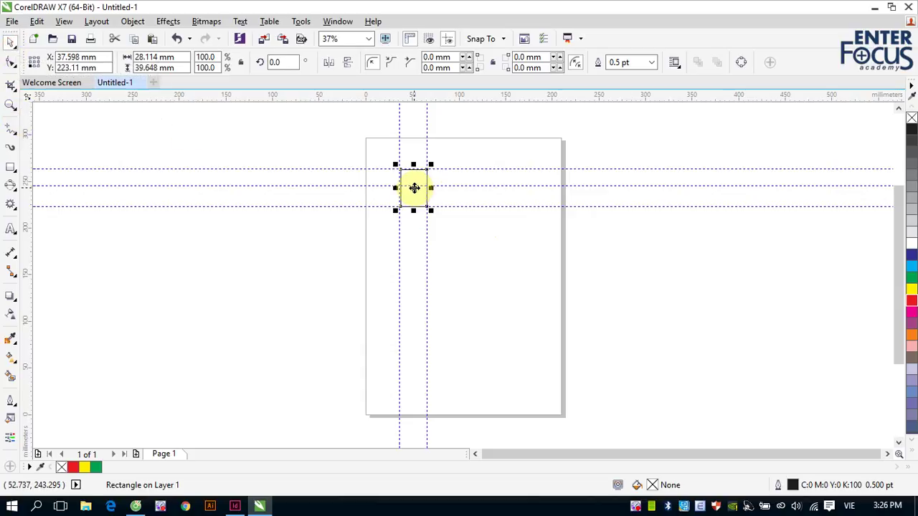
drag(415, 189, 472, 264)
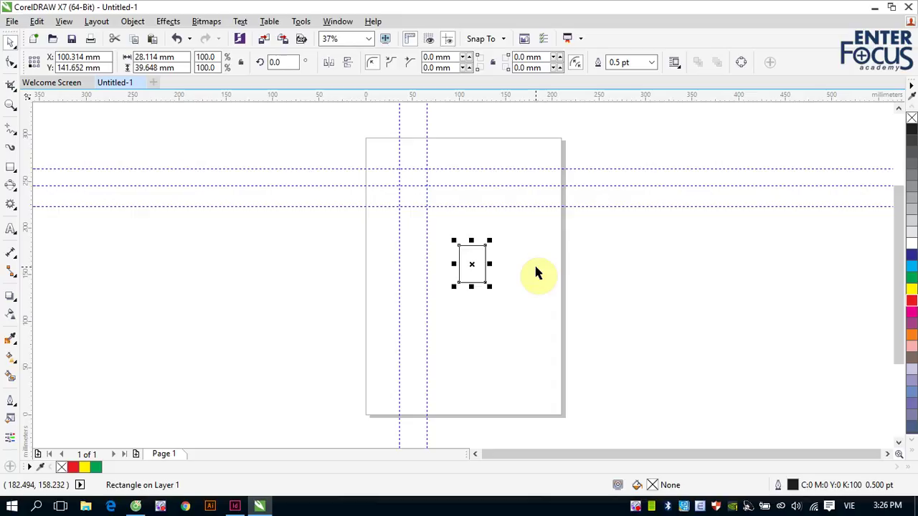
- Rotate the small rectangle freehand about its centre to about 320.8 degrees and deselect it
drag(446, 226, 512, 297)
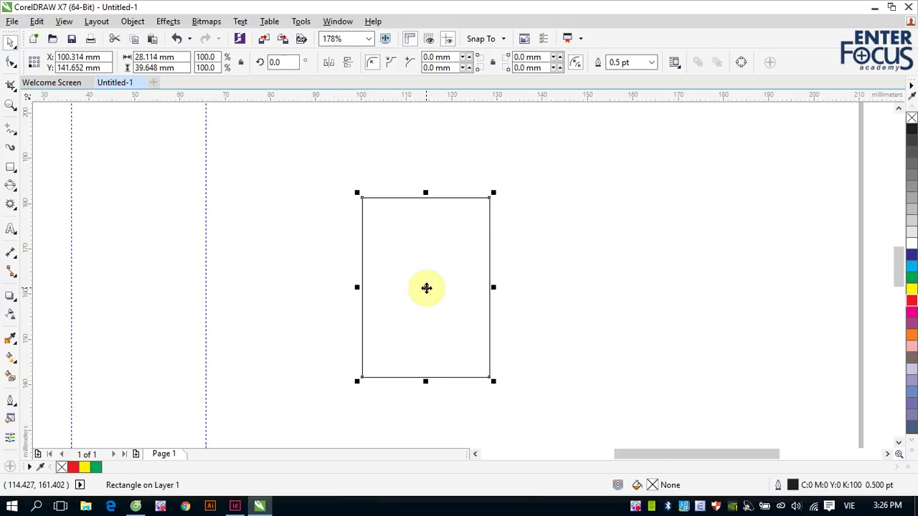
click(426, 288)
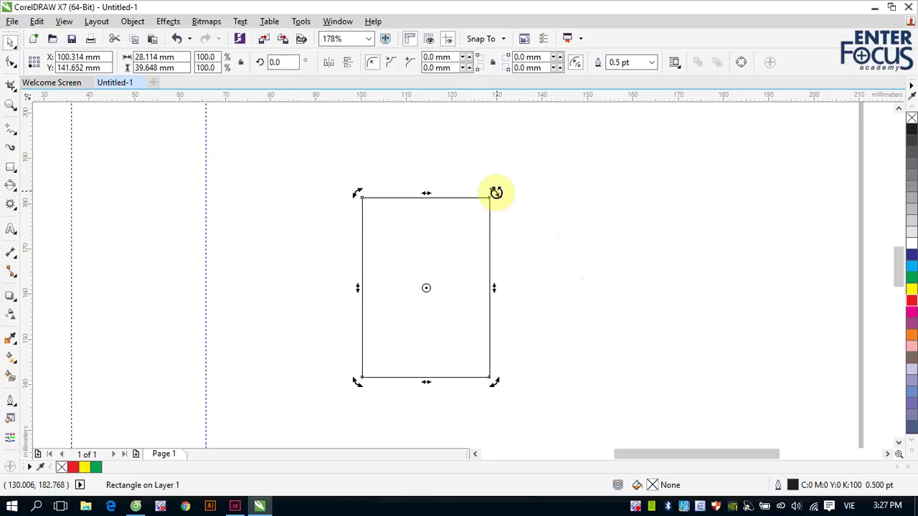
drag(495, 192, 553, 254)
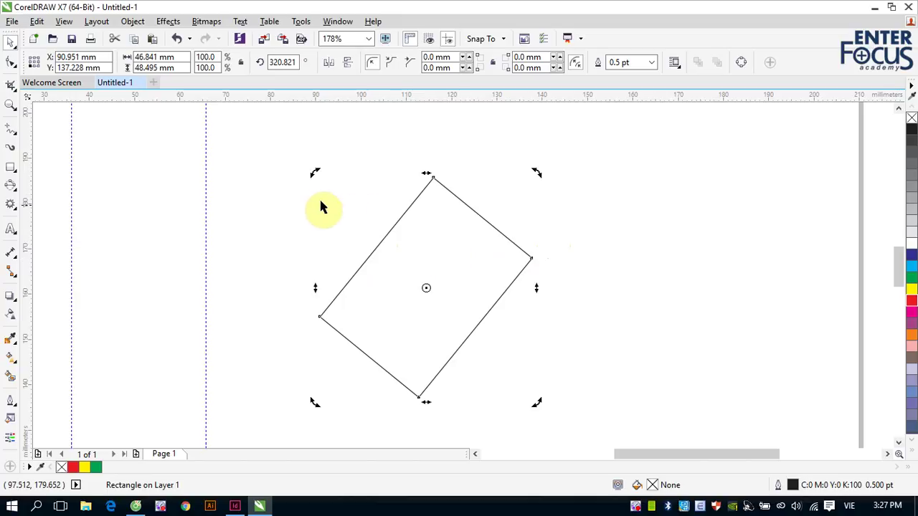
click(252, 173)
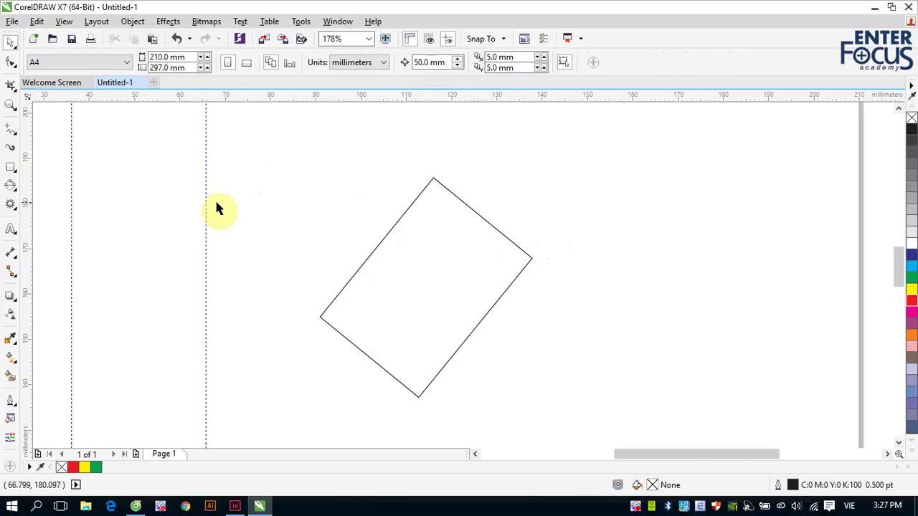
- Set the rotation angle of the second vertical guideline, at about 66 mm, to 45 degrees
scroll(326, 195, down, 4)
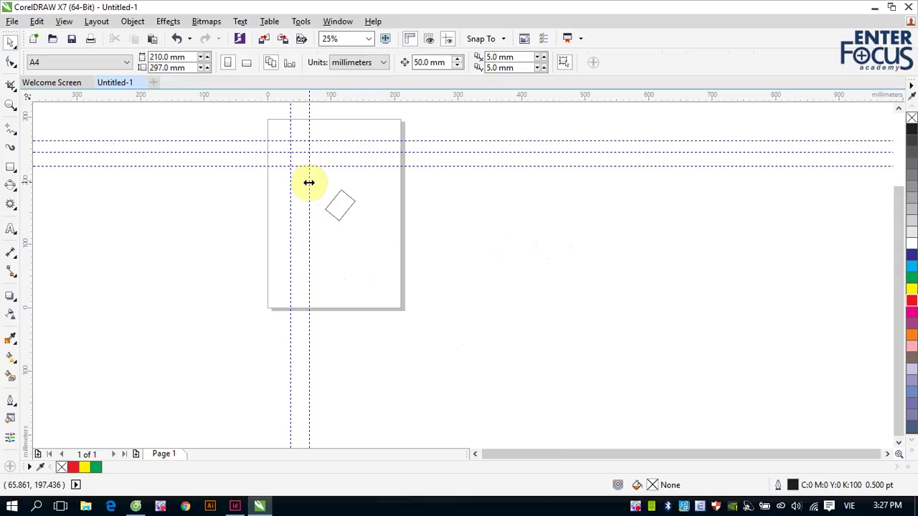
click(309, 183)
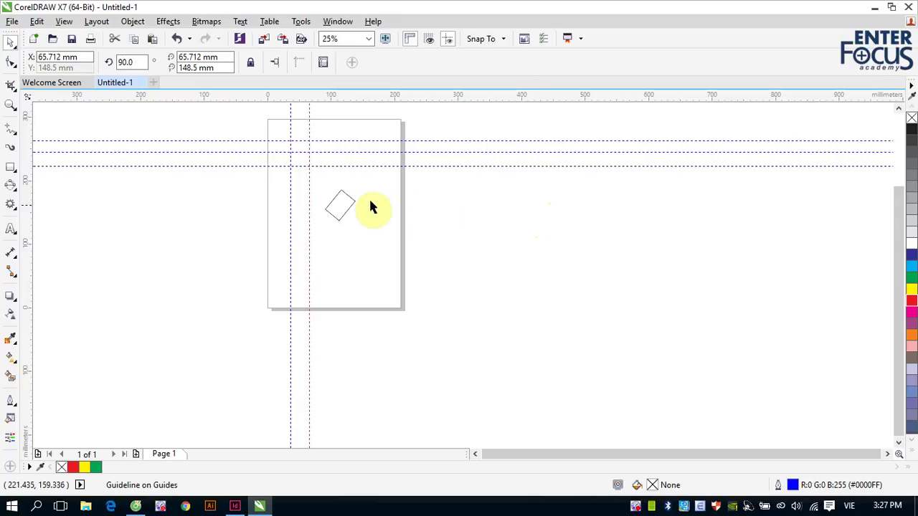
click(309, 187)
mouse_move(316, 188)
mouse_down()
mouse_move(436, 184)
mouse_move(309, 185)
mouse_up()
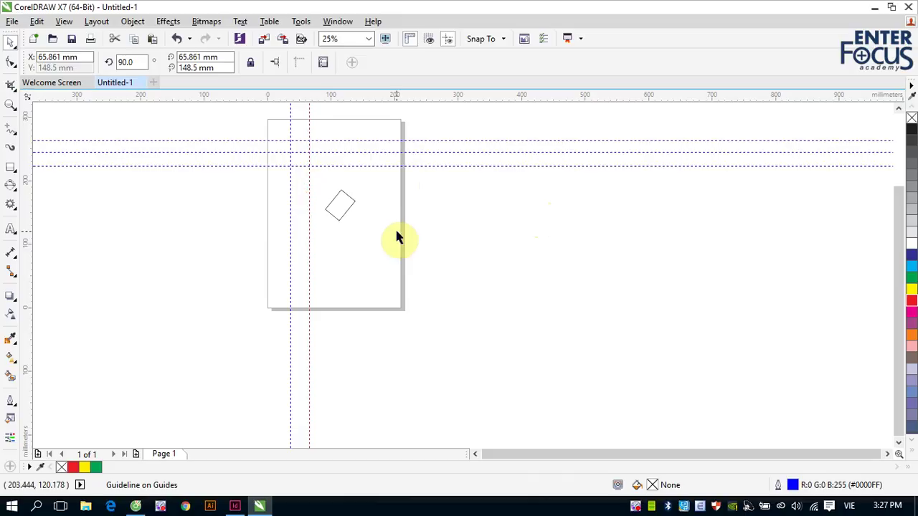
click(307, 204)
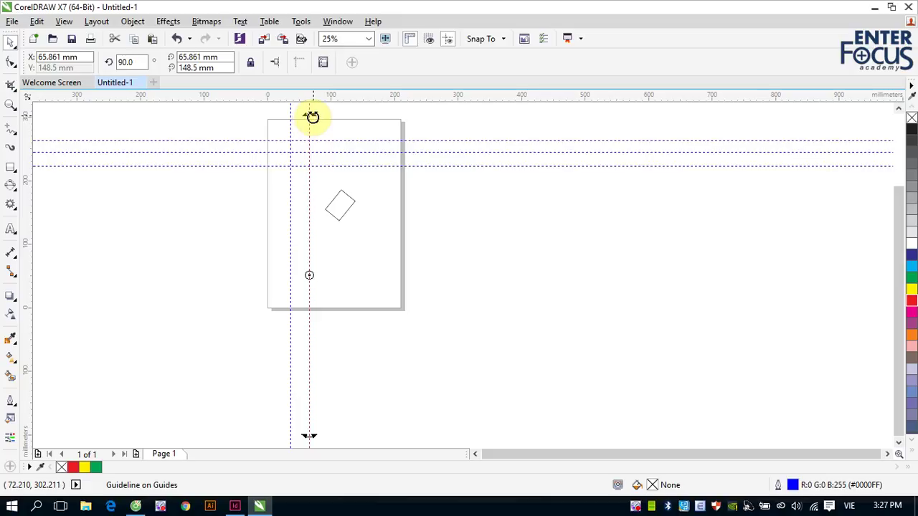
click(128, 63)
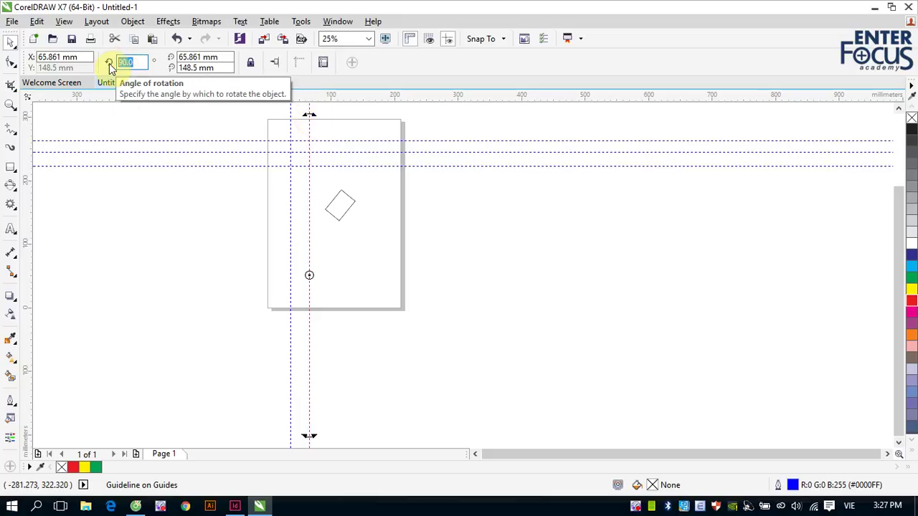
text(45)
key(Return)
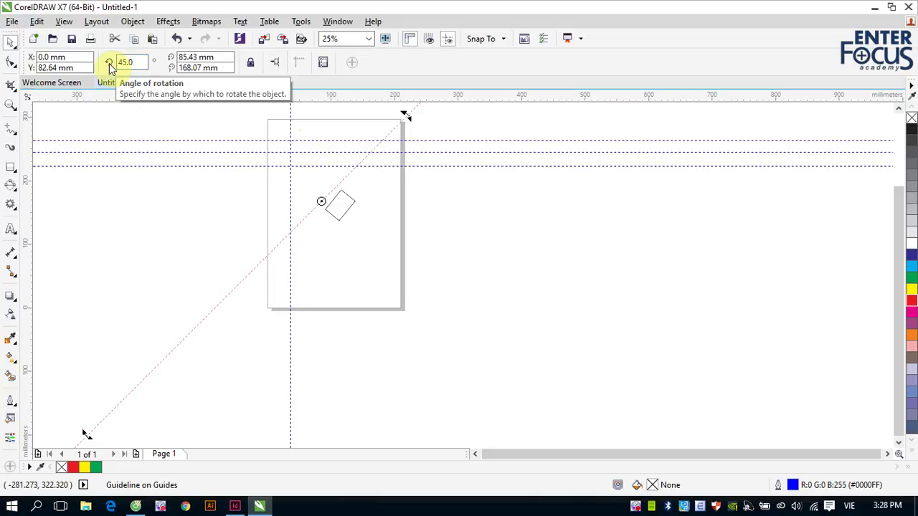
click(462, 204)
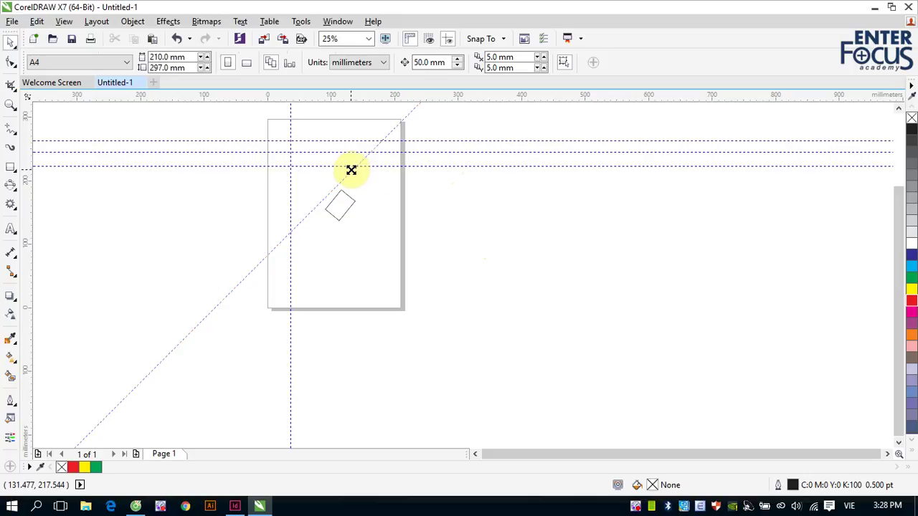
- Draw a 3-point rectangle with its long side on the 45-degree guideline, about 155 x 155 mm in overall extent
click(10, 169)
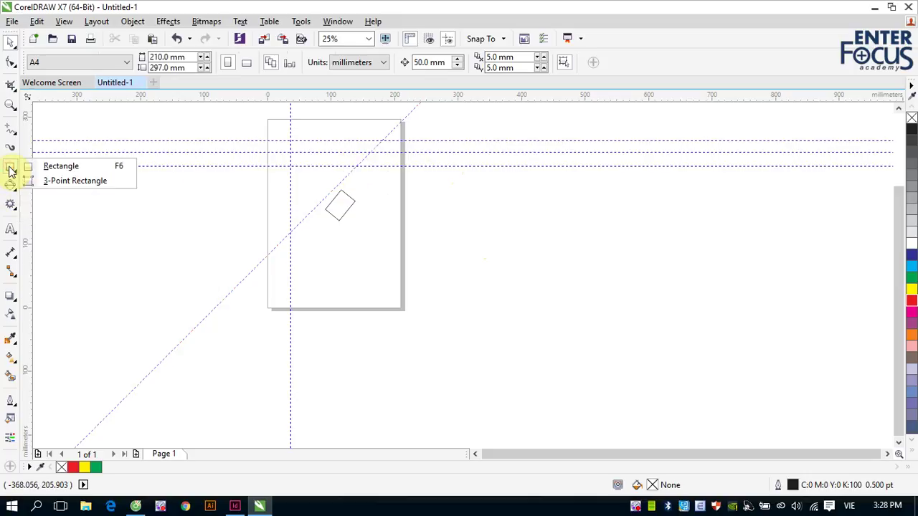
click(55, 182)
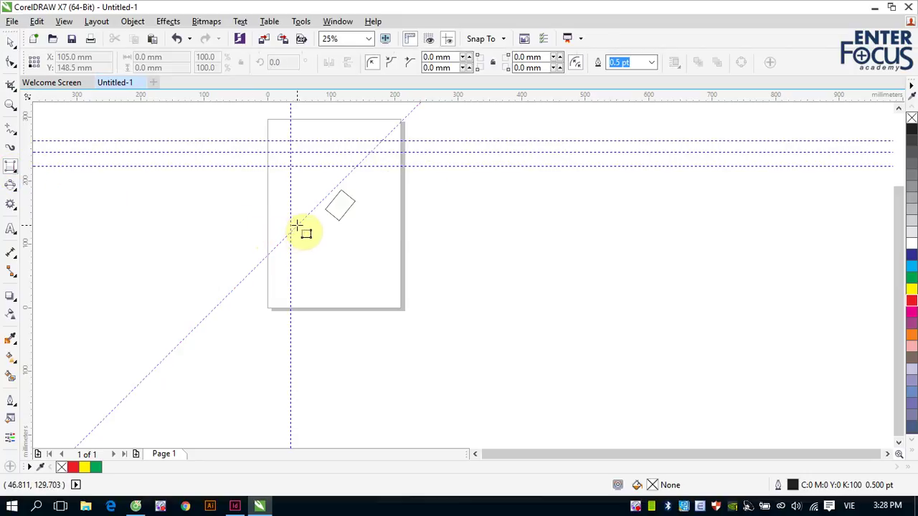
drag(296, 226, 362, 165)
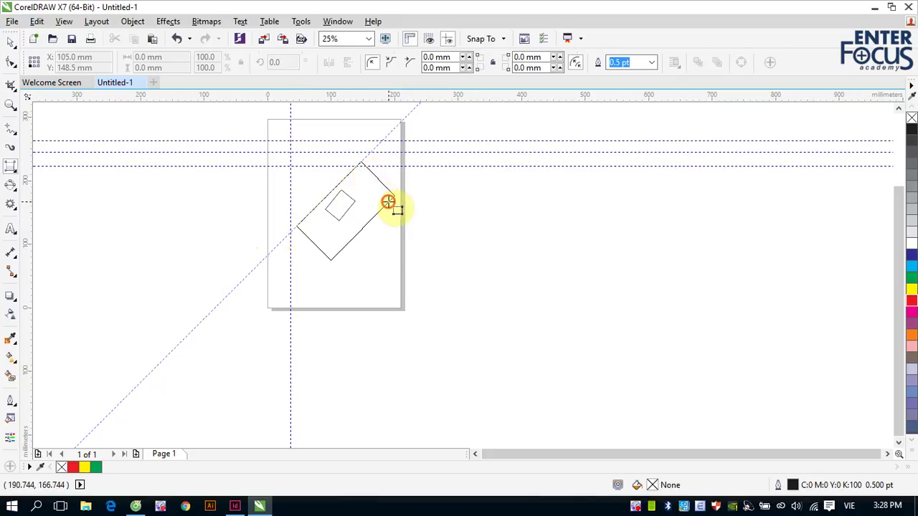
click(393, 195)
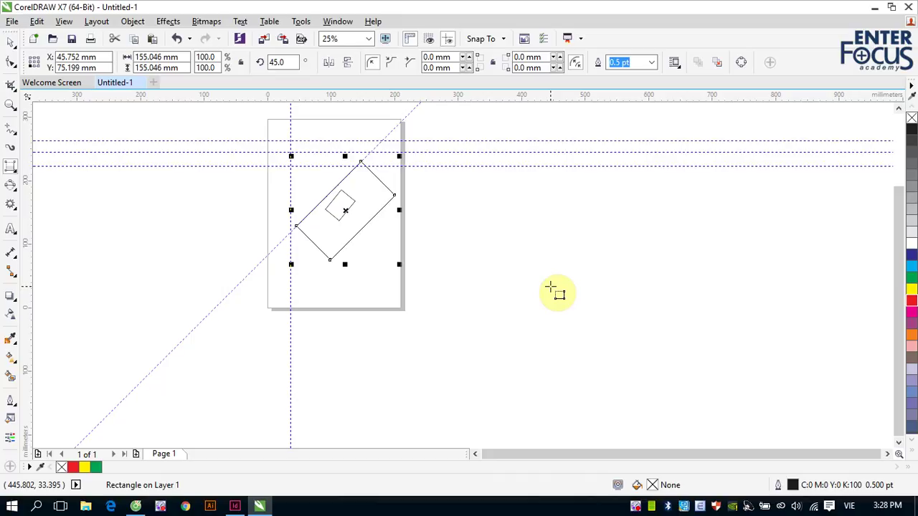
- Delete the small rotated rectangle inside the large slanted one
click(10, 42)
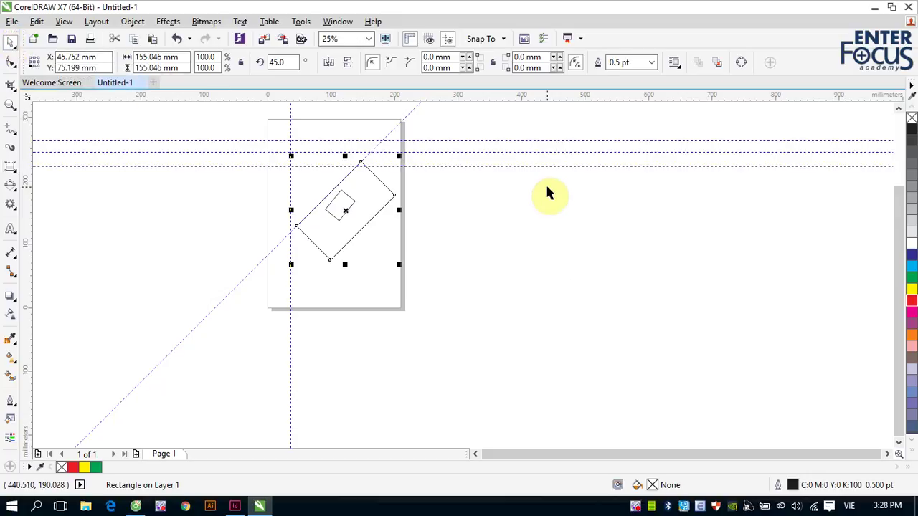
click(465, 241)
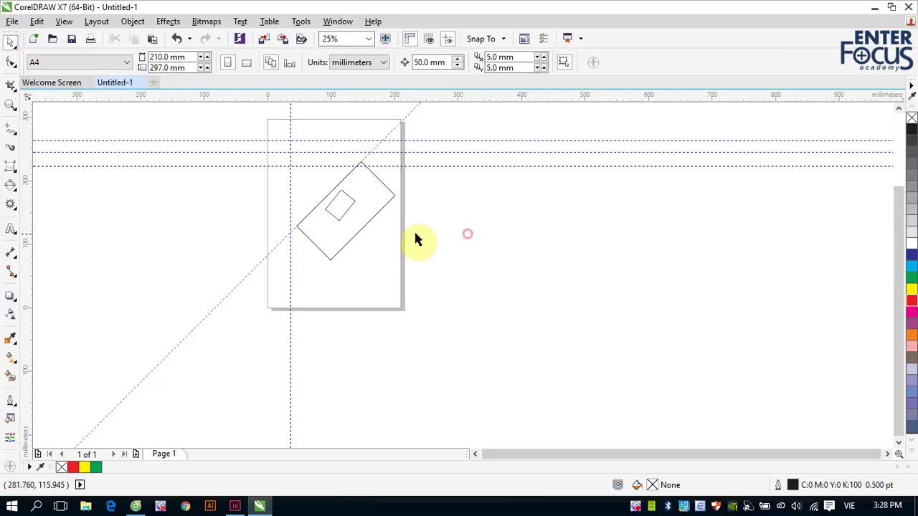
click(342, 221)
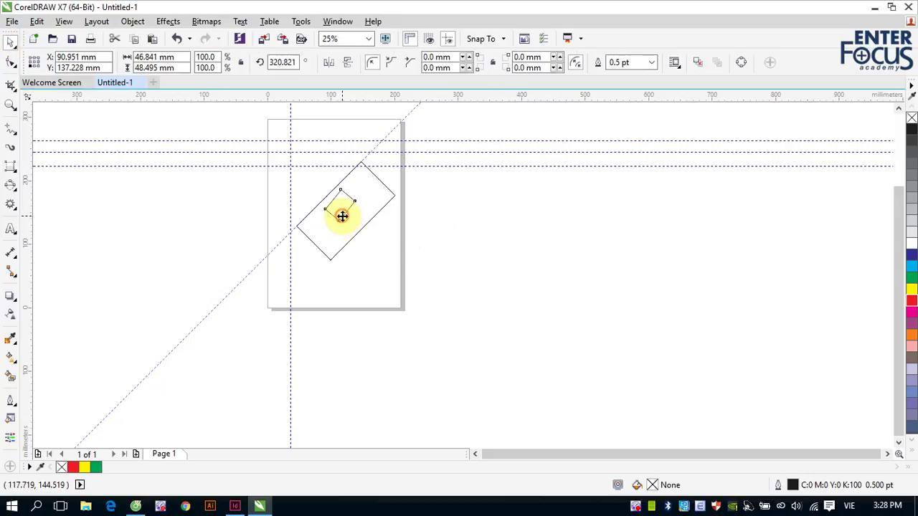
key(Delete)
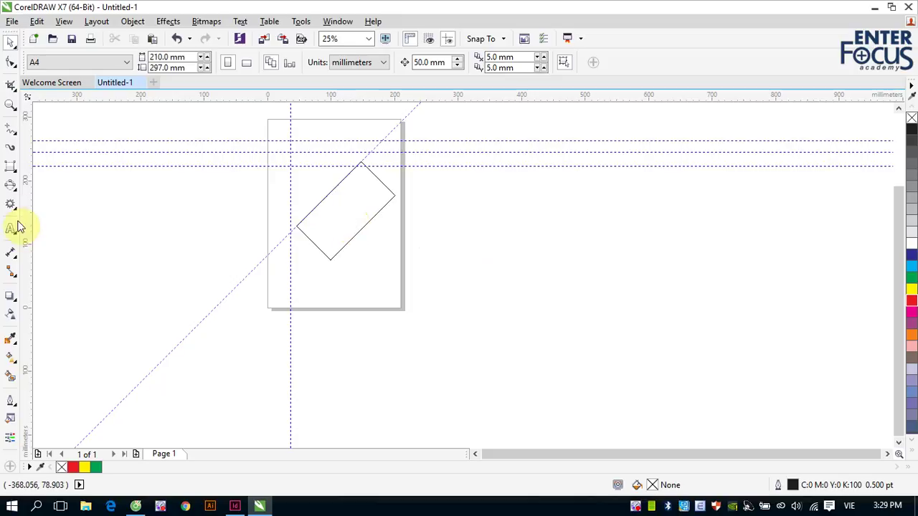
- Draw an upright rectangle about 150 x 95 mm beside the page and deselect it
click(10, 171)
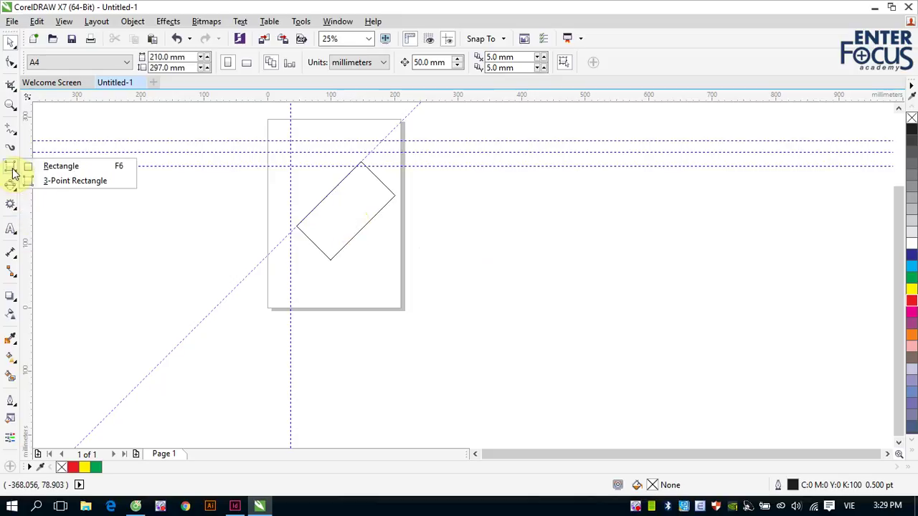
click(57, 166)
drag(437, 221, 533, 283)
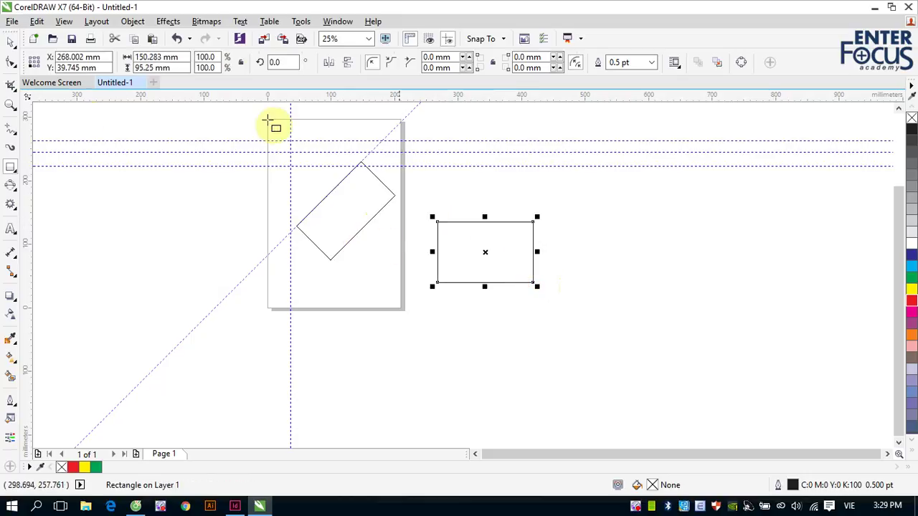
click(10, 40)
click(564, 253)
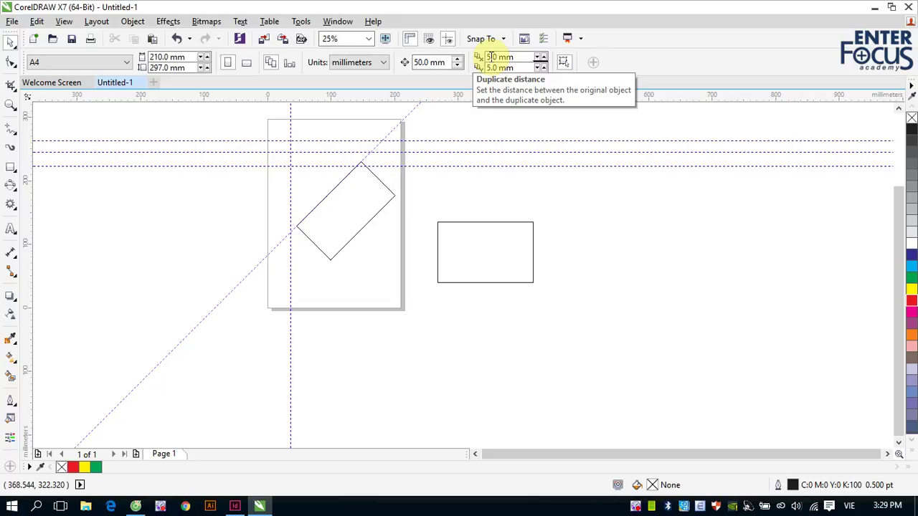
- Set the duplicate distance to 0 mm horizontally and 100 mm vertically
double_click(488, 56)
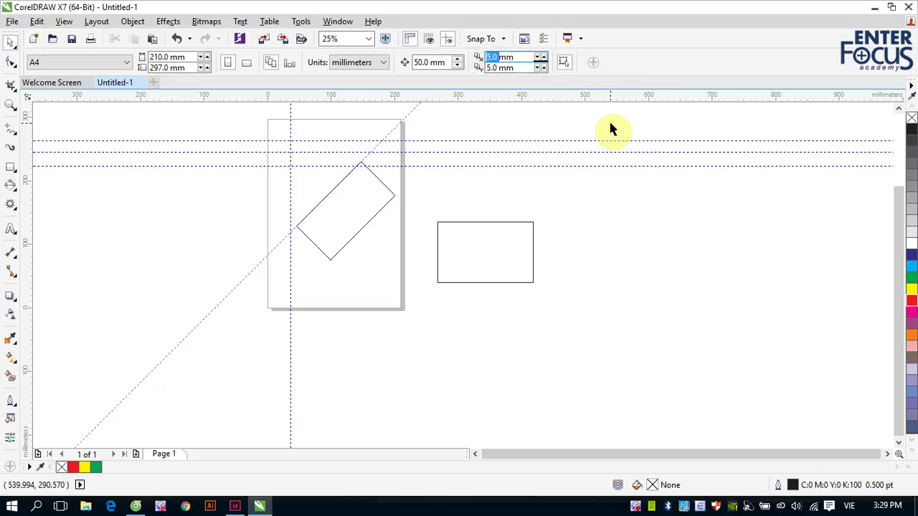
text(0)
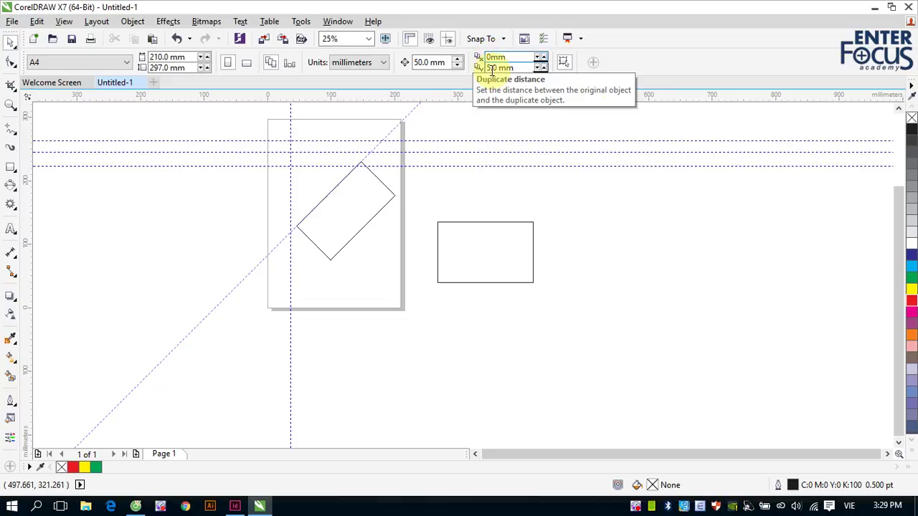
double_click(493, 68)
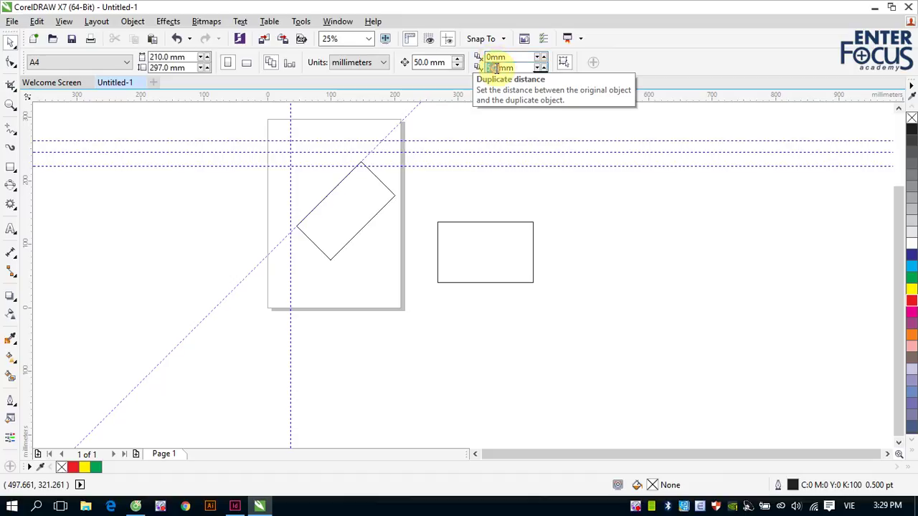
text(100)
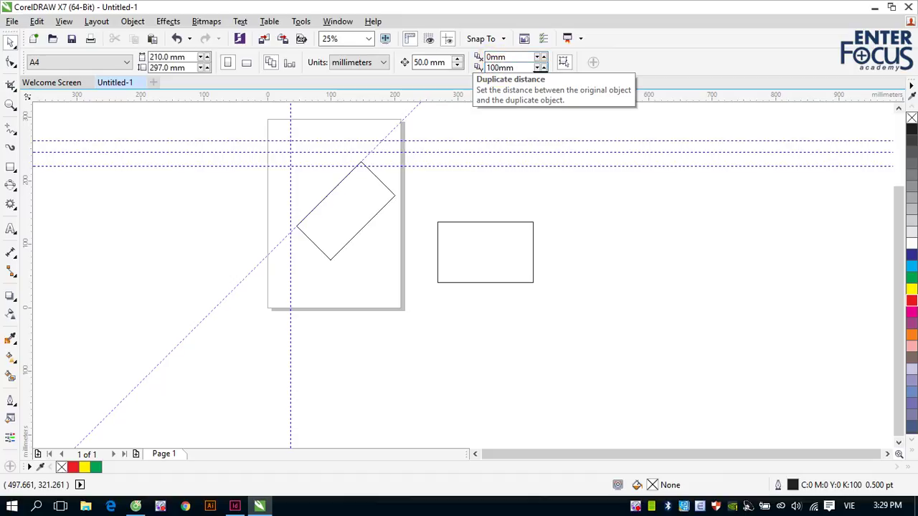
- Duplicate the upright rectangle 100 mm upward, and duplicate the resulting copy once more at the same offset
click(501, 223)
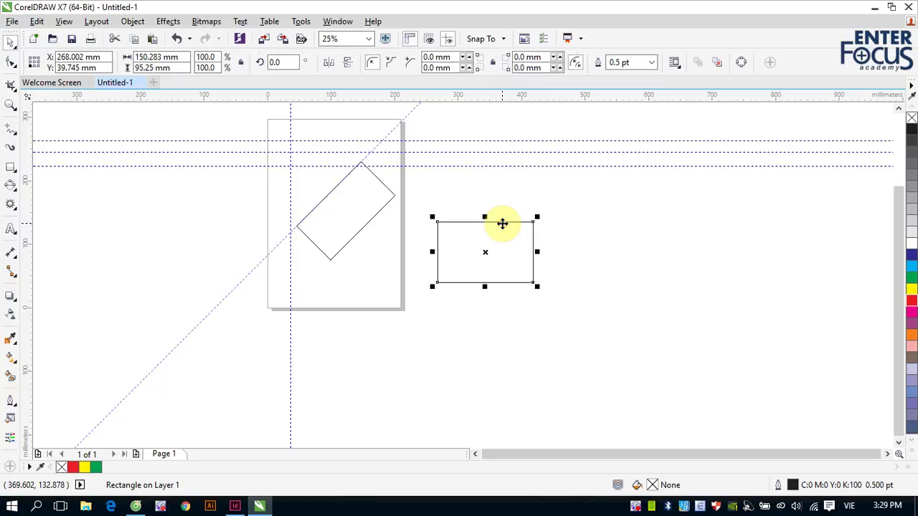
key(ctrl+d)
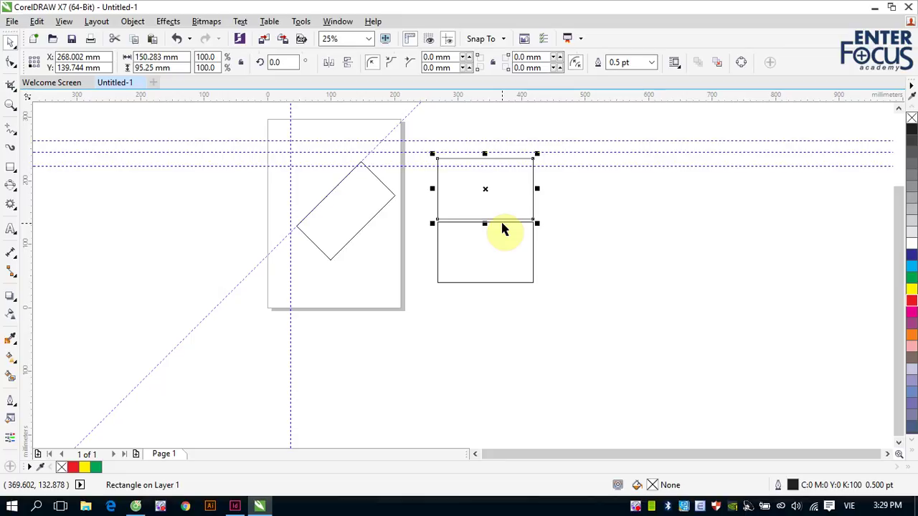
click(606, 218)
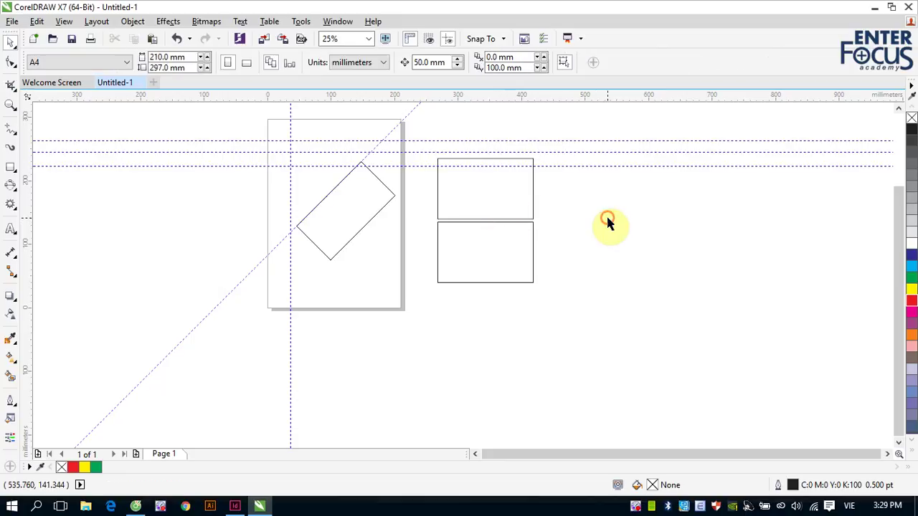
click(521, 205)
key(ctrl+d)
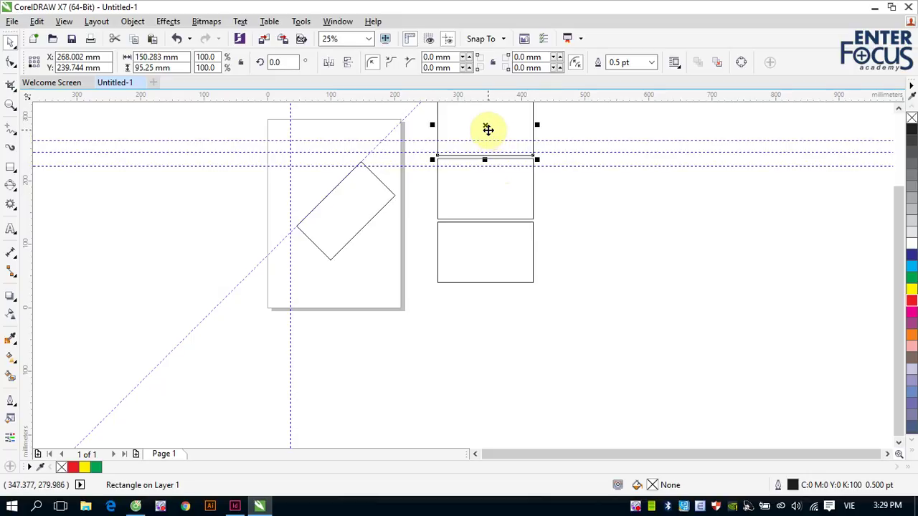
- Delete both duplicates above the original upright rectangle
key(Delete)
click(455, 192)
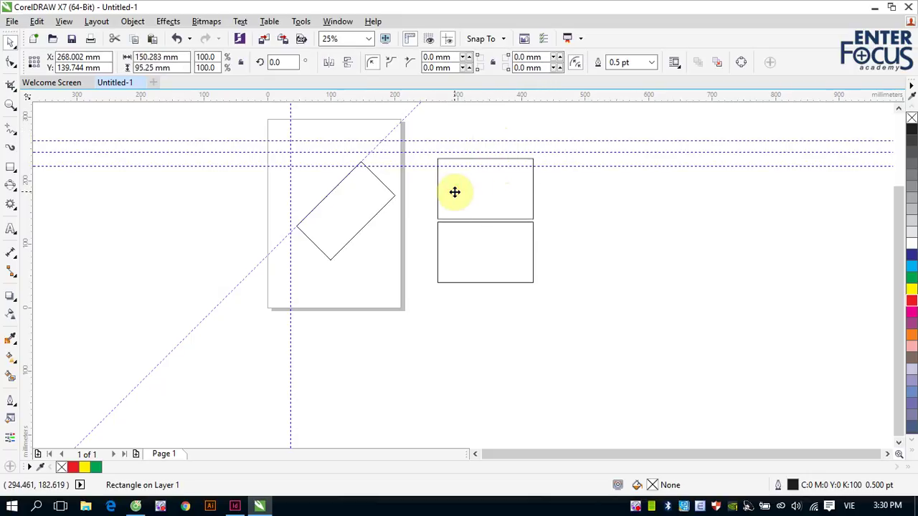
key(Delete)
- Place a copy of the upright rectangle about 257 mm to its right at roughly the same height
click(466, 258)
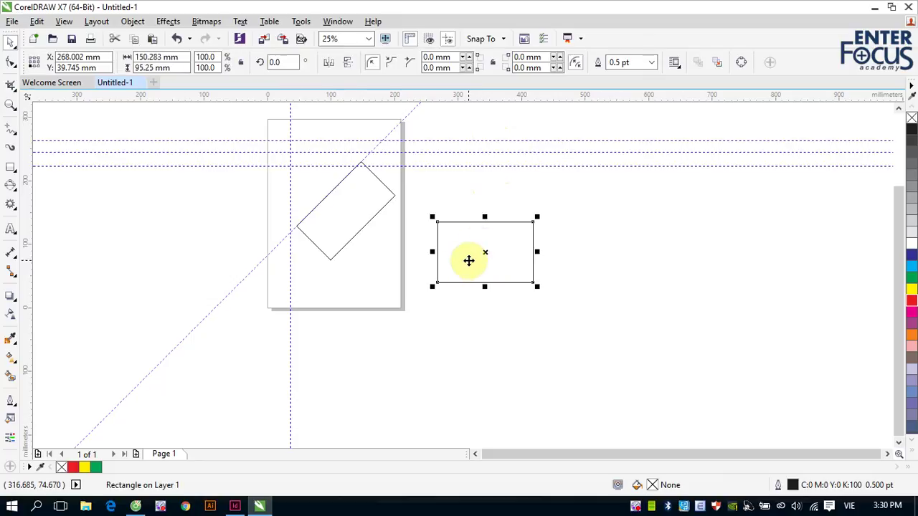
drag(483, 250, 649, 252)
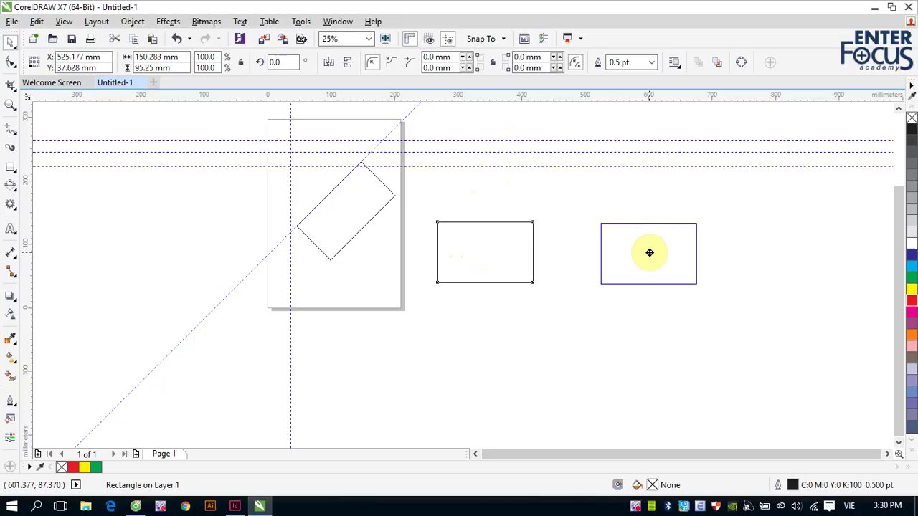
drag(649, 252, 645, 256)
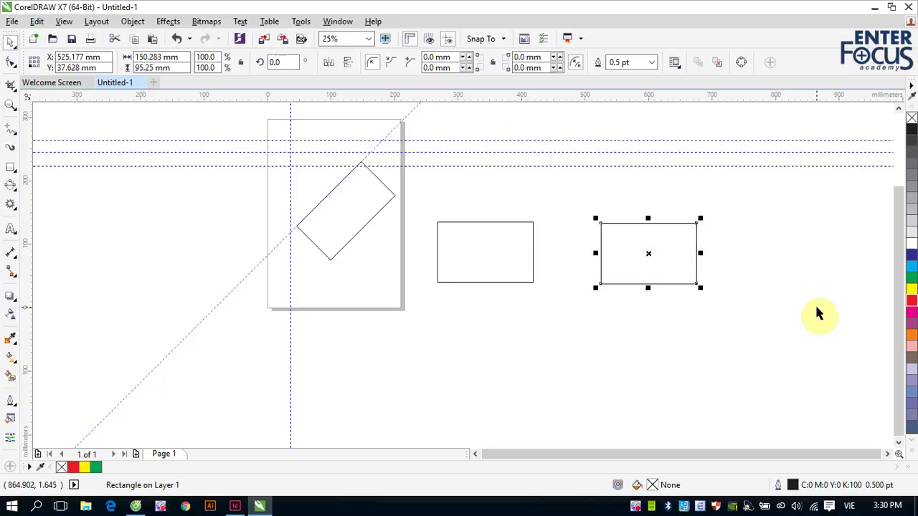
- Delete the slanted rectangle on the page and both upright rectangles beside it
click(377, 212)
key(Delete)
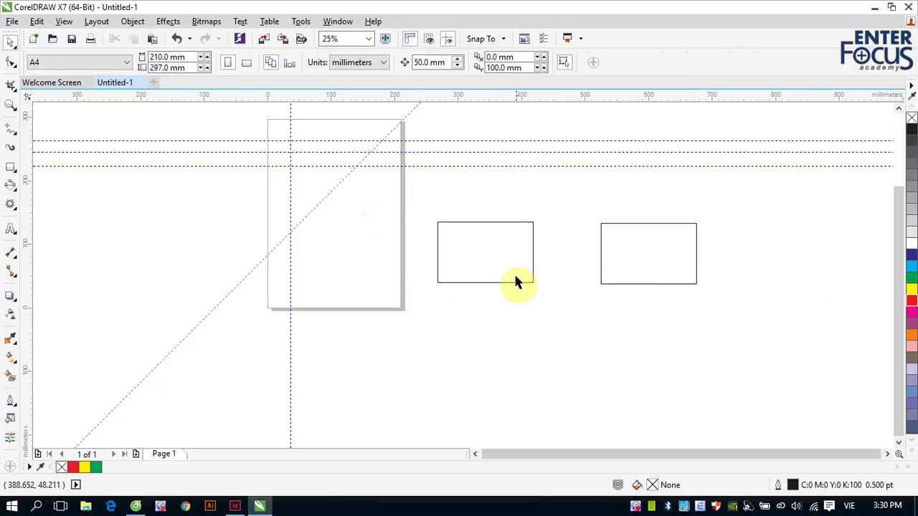
click(510, 282)
key(Delete)
click(635, 284)
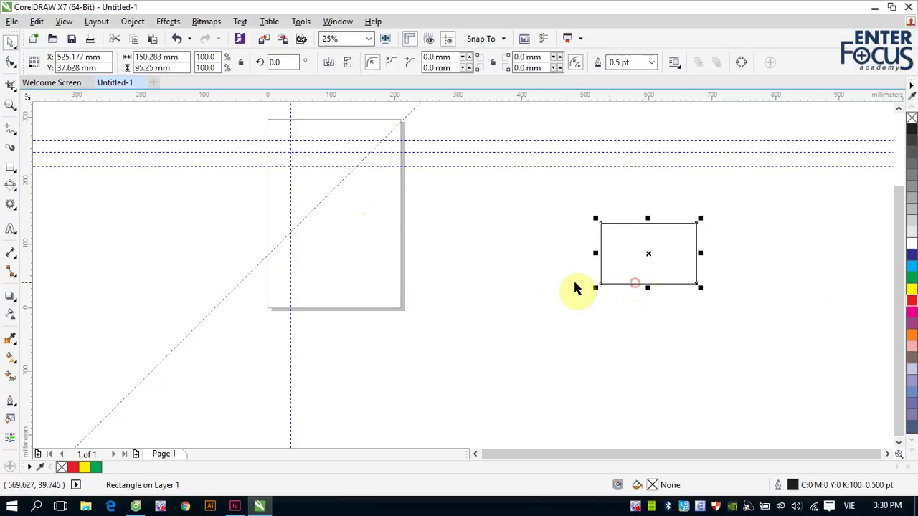
key(Delete)
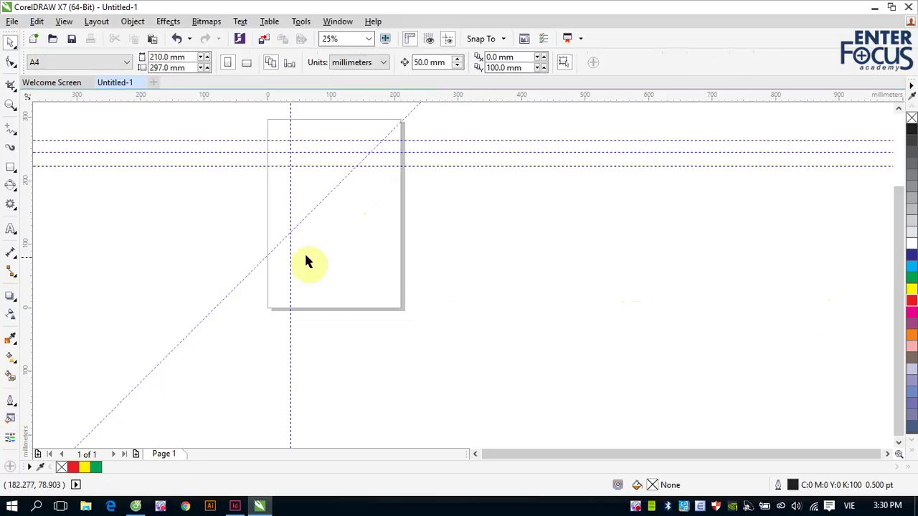
- Place three parallel copies of the 45-degree guideline, crossing the page's bottom edge level at about 20, 138 and 227 mm
click(253, 269)
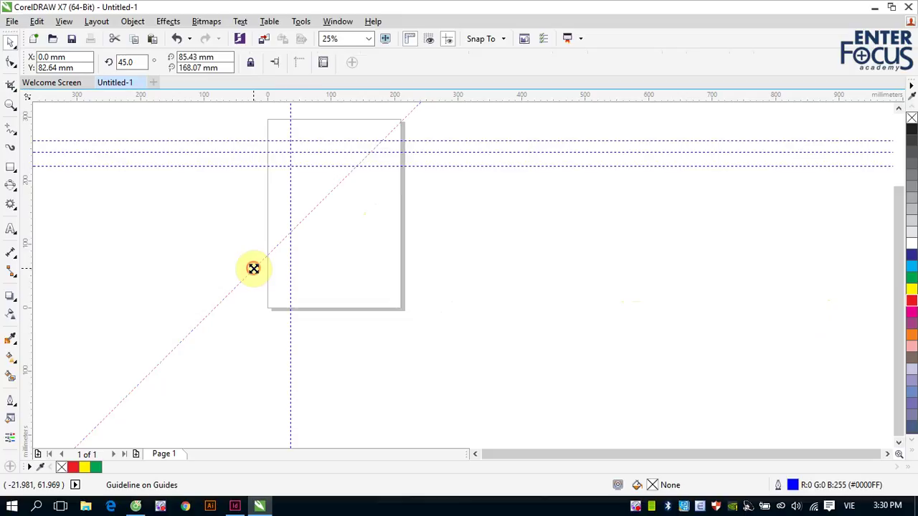
drag(253, 267, 317, 253)
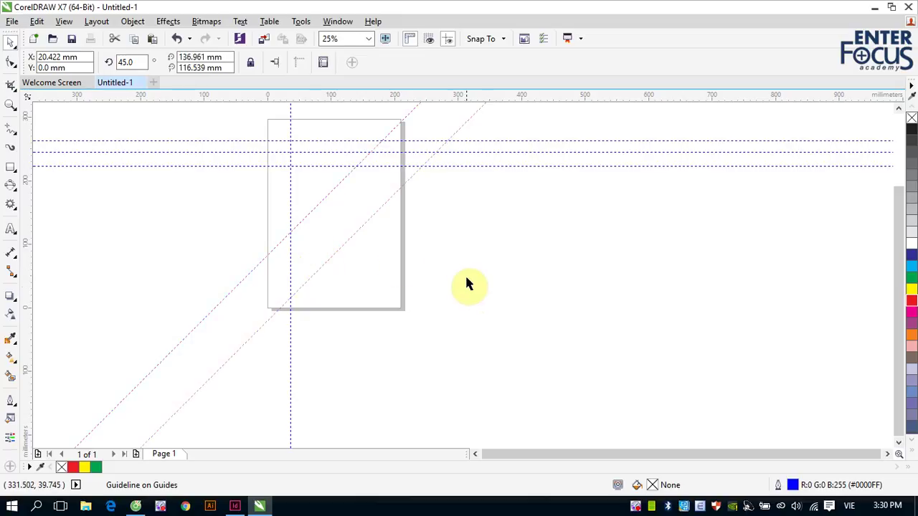
drag(351, 238, 426, 252)
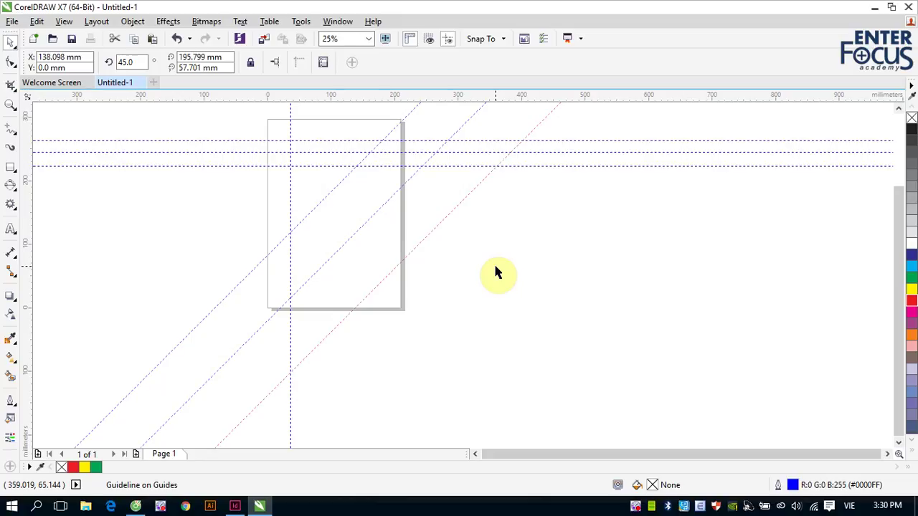
key(Escape)
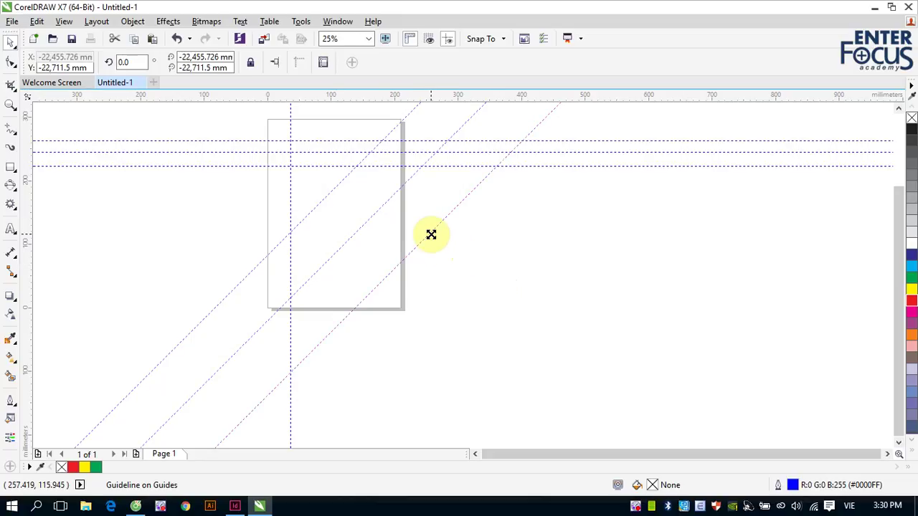
drag(430, 234, 477, 242)
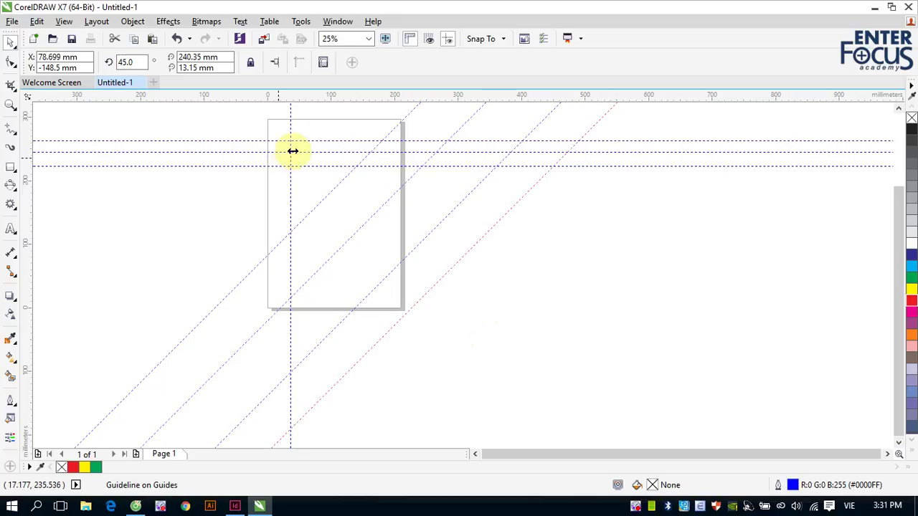
- Add three horizontal guidelines at heights of about 178, 119 and 54 mm
drag(332, 99, 334, 194)
drag(357, 98, 352, 231)
drag(370, 94, 350, 275)
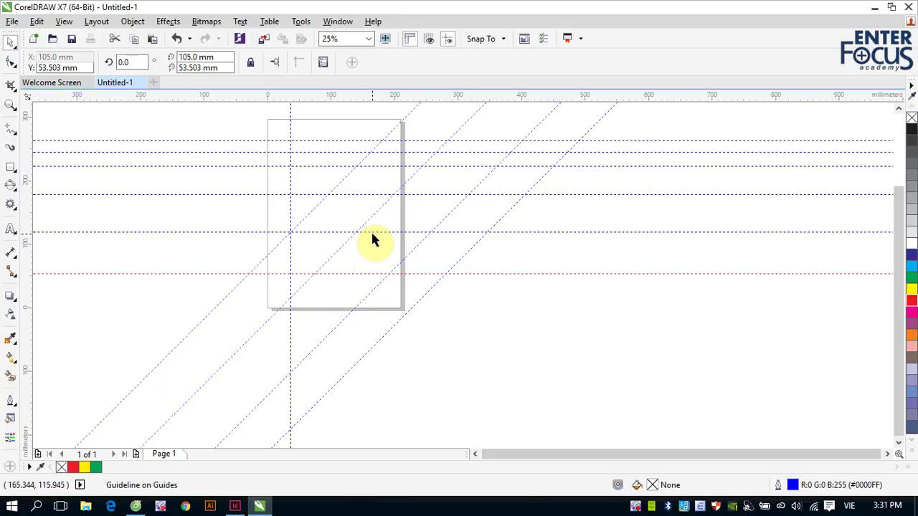
- Hide all guidelines and show them again, twice in a row
click(446, 43)
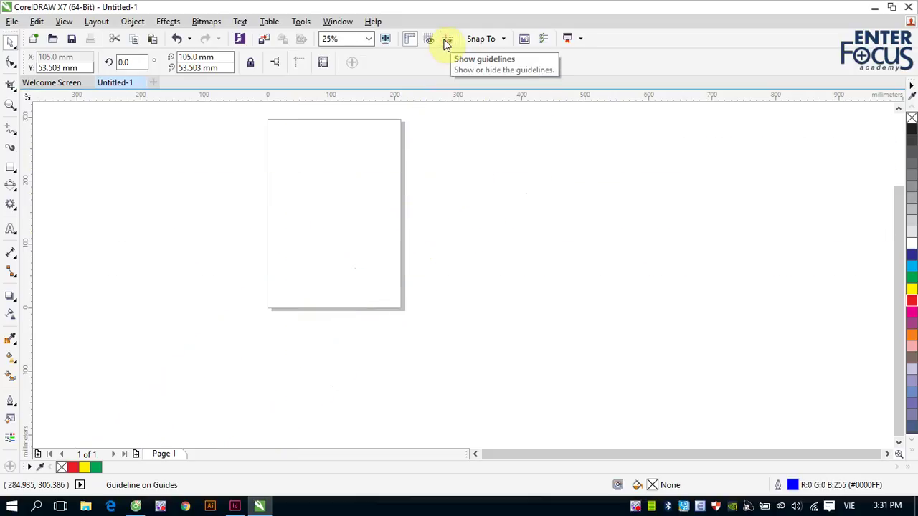
click(447, 43)
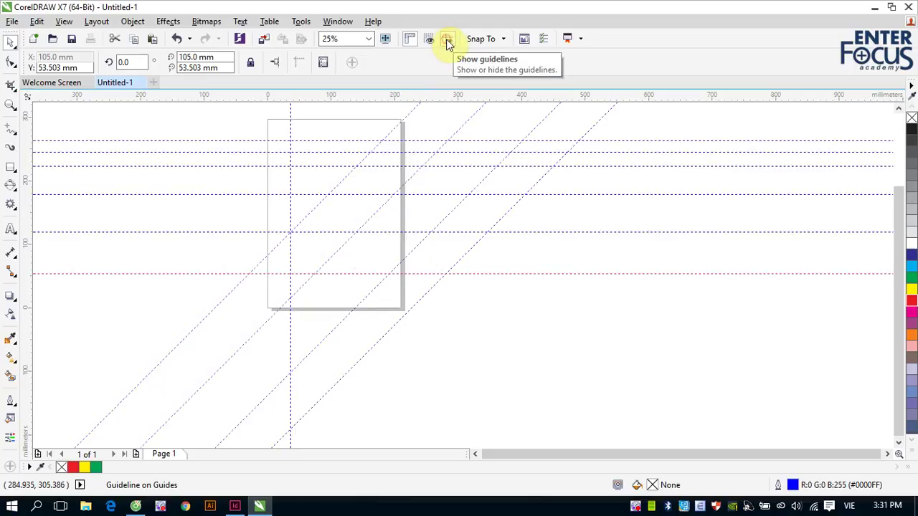
click(447, 43)
click(446, 43)
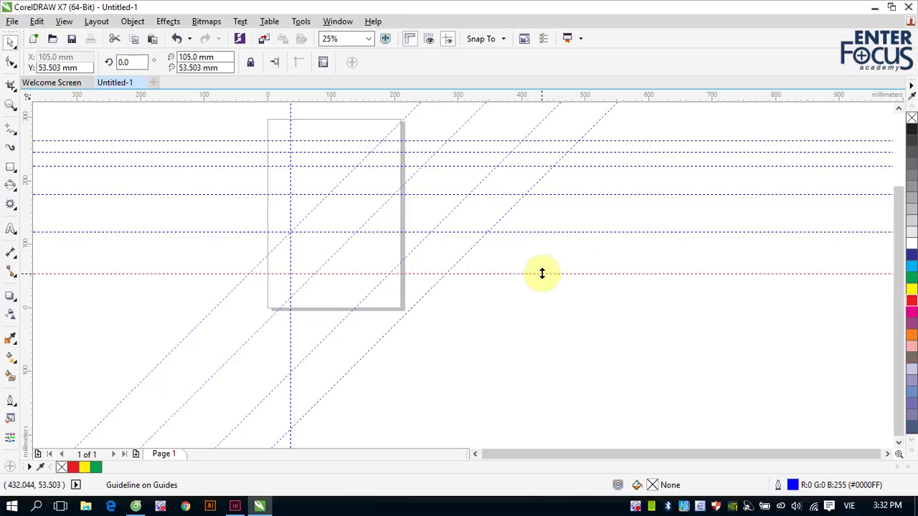
- Delete the lowest horizontal guideline, and select the three horizontal guidelines above it together before clearing the selection
key(Delete)
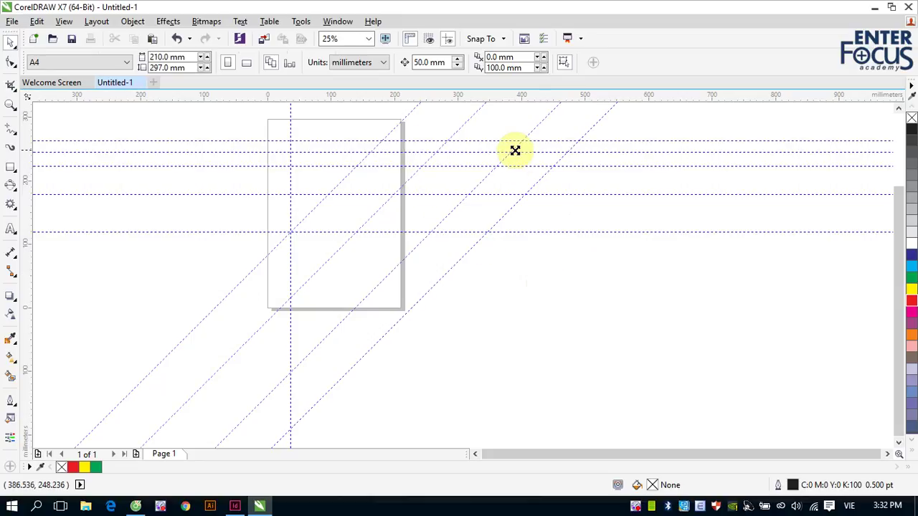
click(573, 232)
shift+click(588, 193)
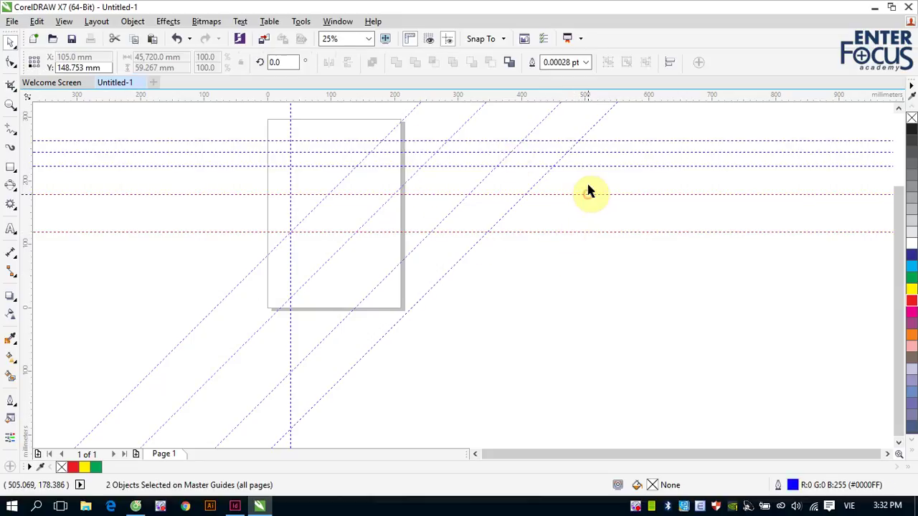
shift+click(589, 165)
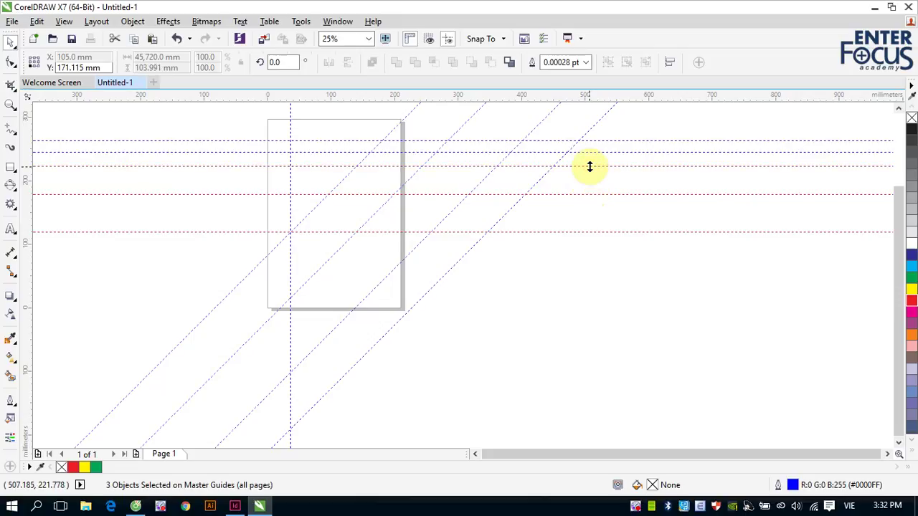
click(562, 269)
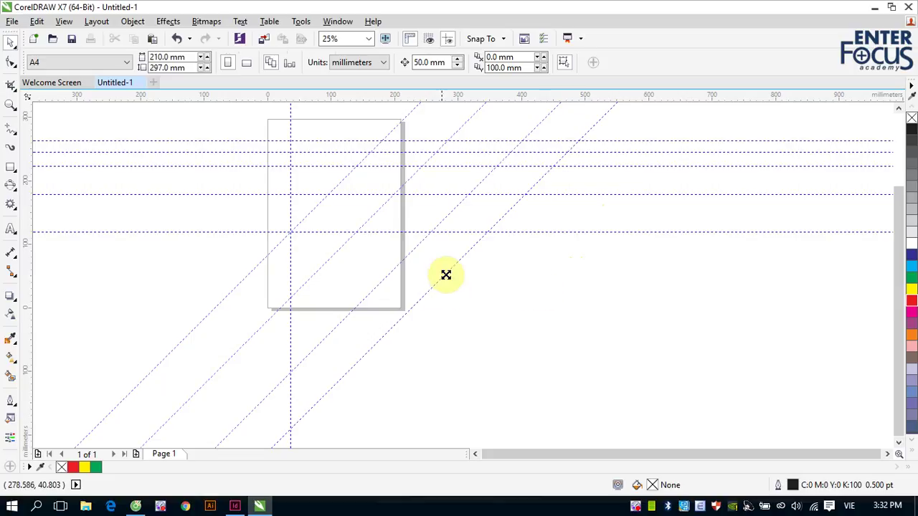
- Select all guidelines in the document at once and delete them
click(37, 22)
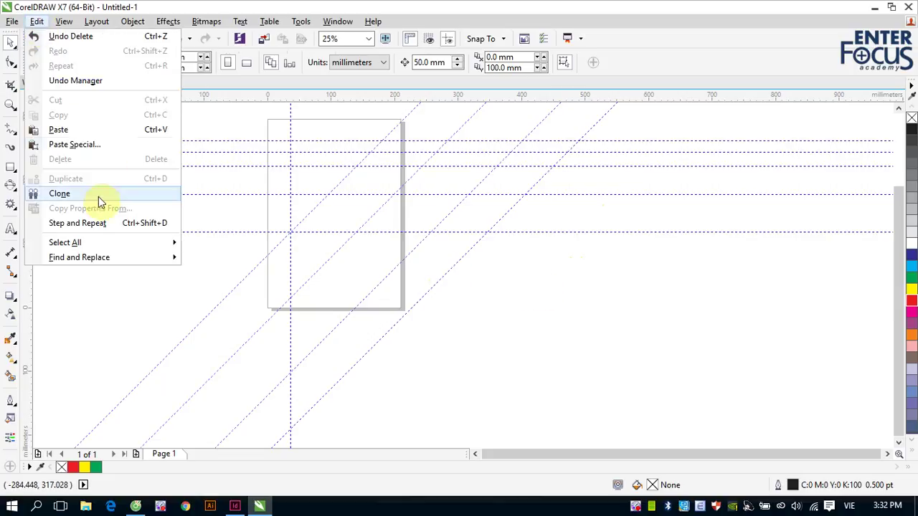
mouse_move(94, 243)
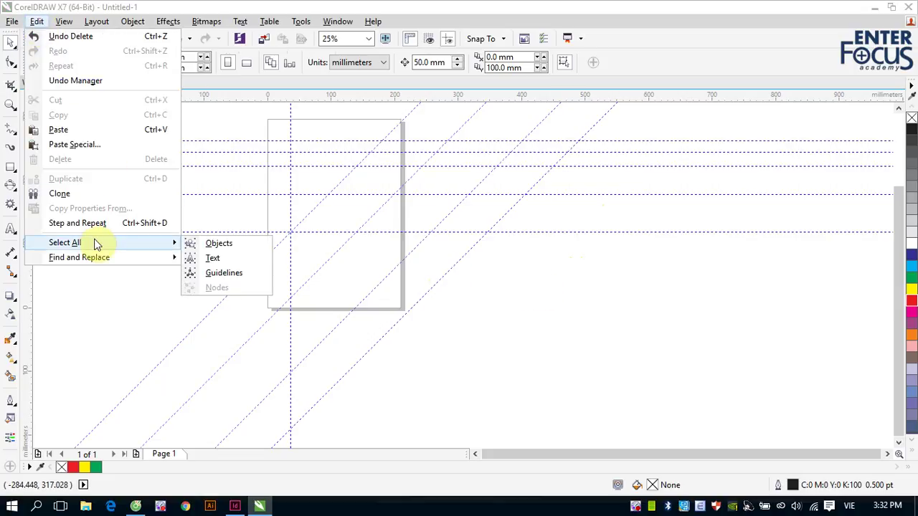
click(224, 278)
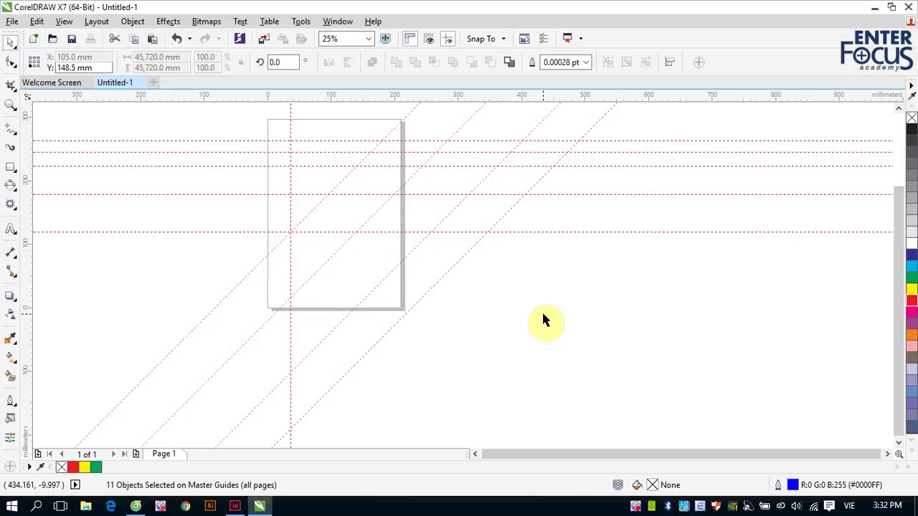
key(Delete)
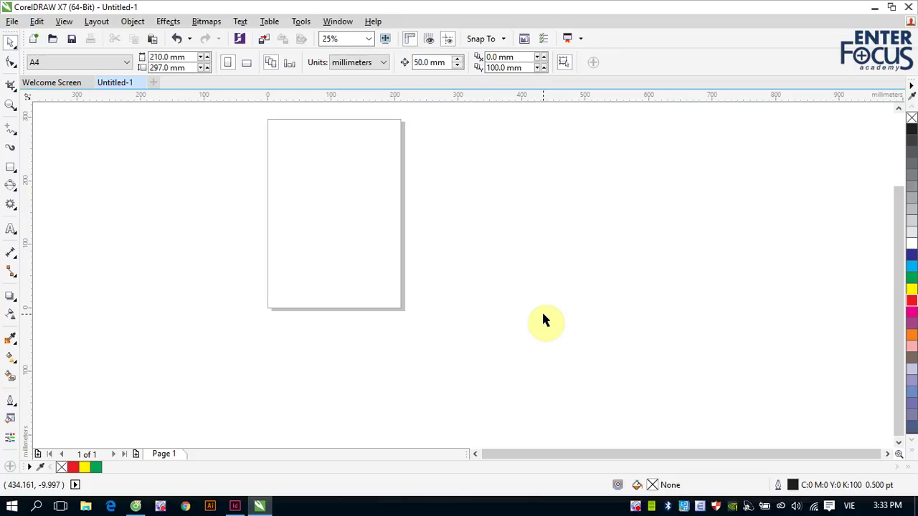
click(161, 506)
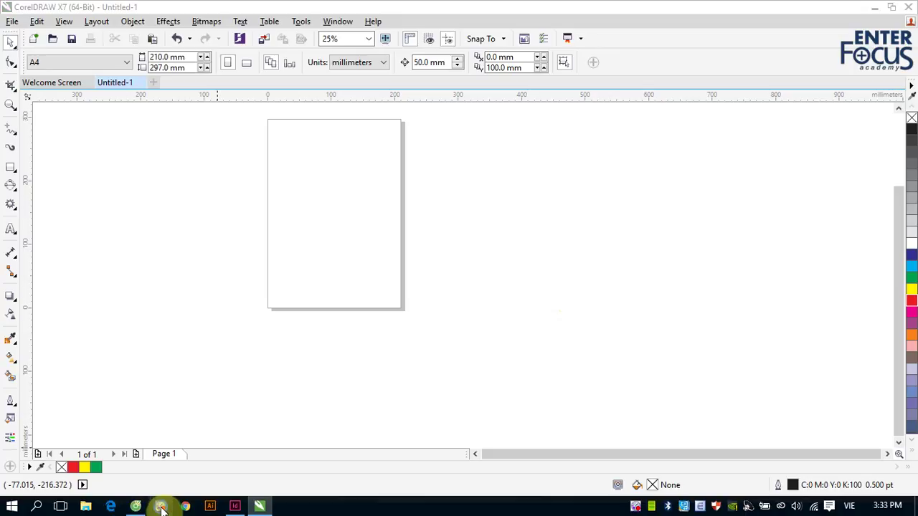
click(406, 393)
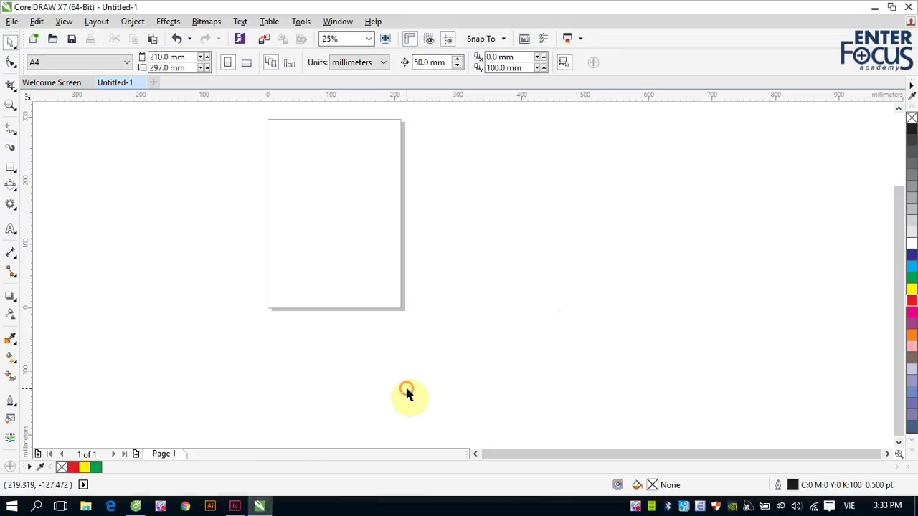
right_click(635, 506)
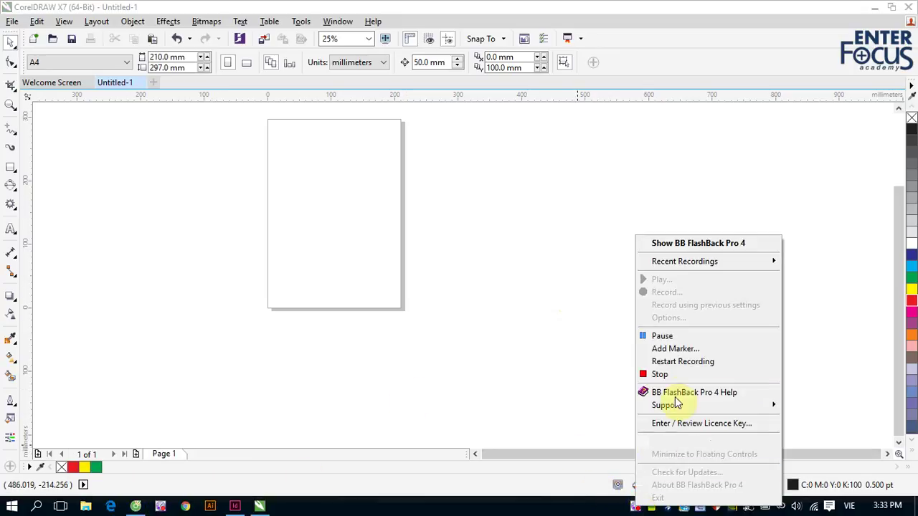